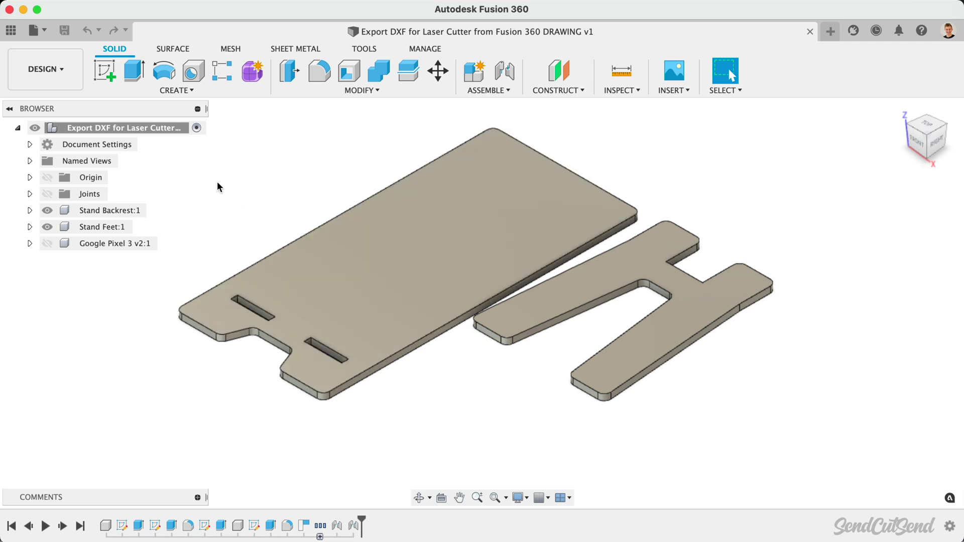
Step: Create a new drawing from the design, keeping Visible Only and Create New
left_click(69, 79)
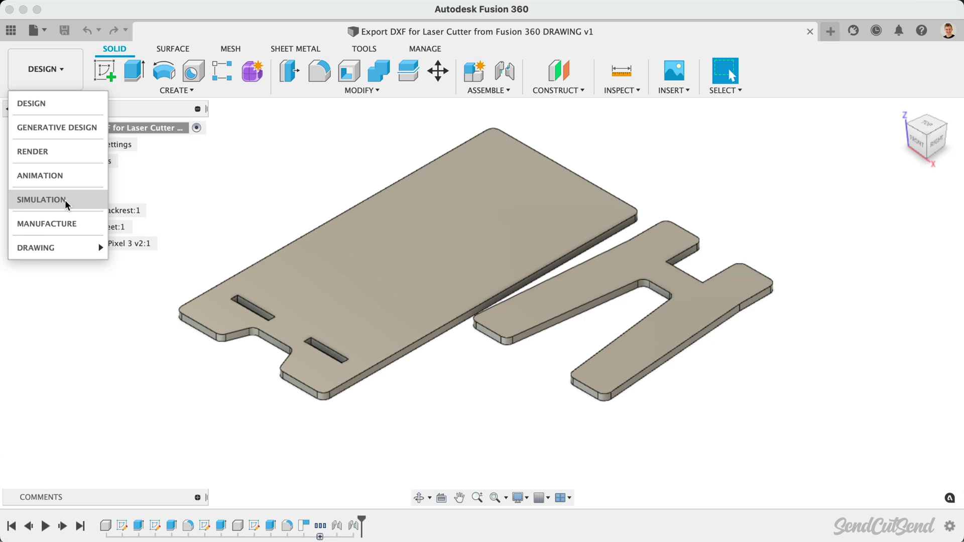
mouse_move(67, 249)
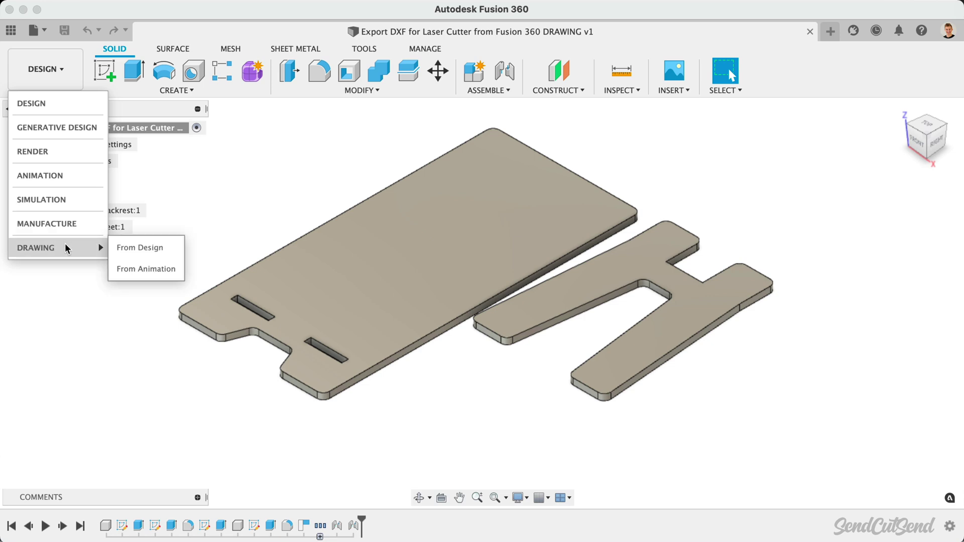
left_click(169, 248)
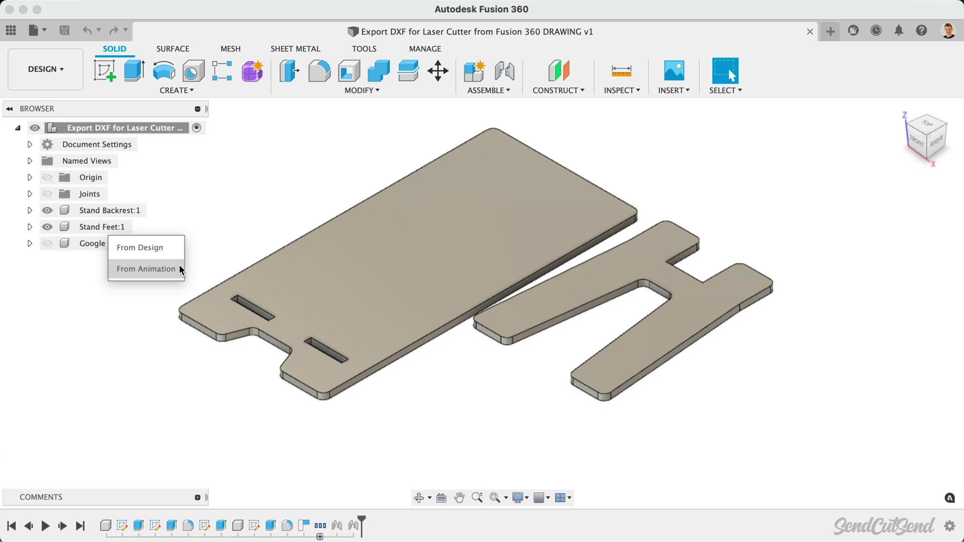
left_click(180, 252)
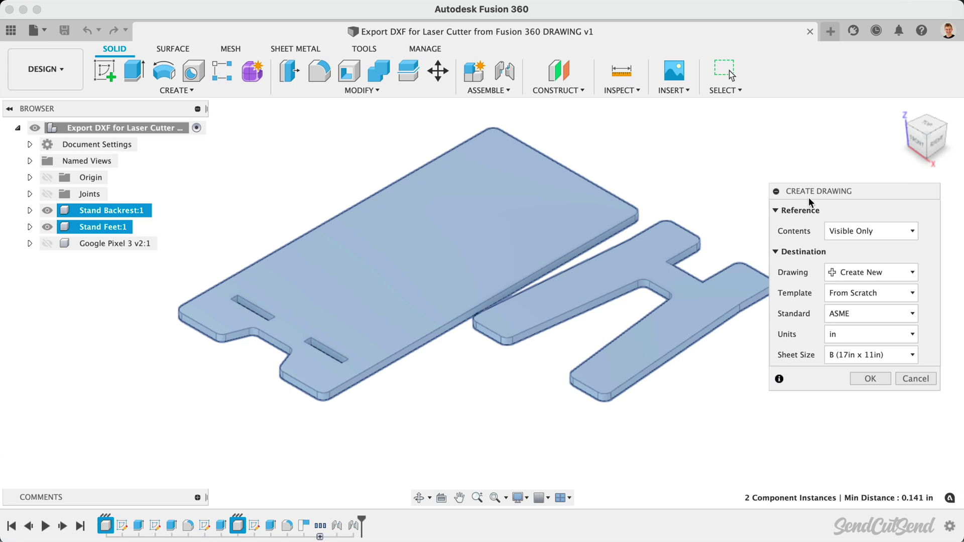
left_click_drag(809, 197, 812, 202)
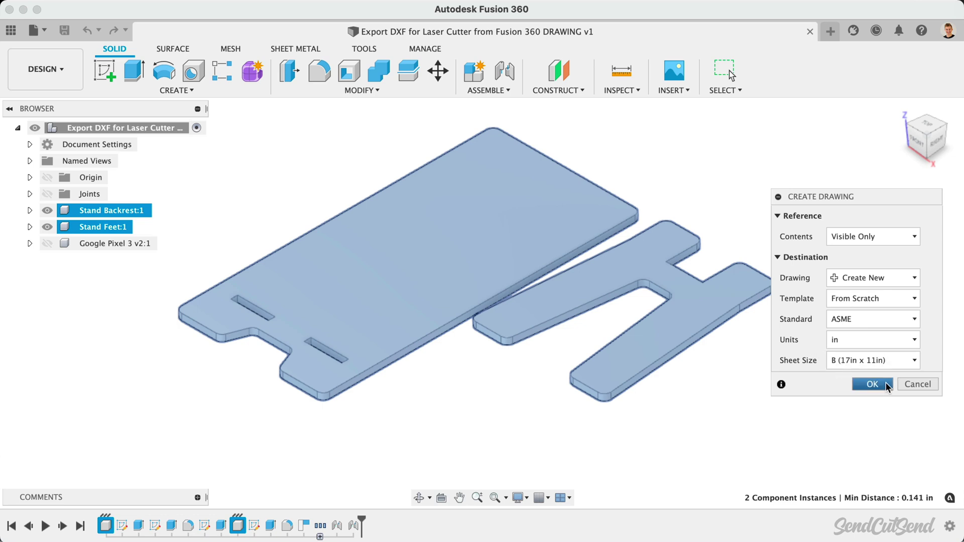
left_click(873, 384)
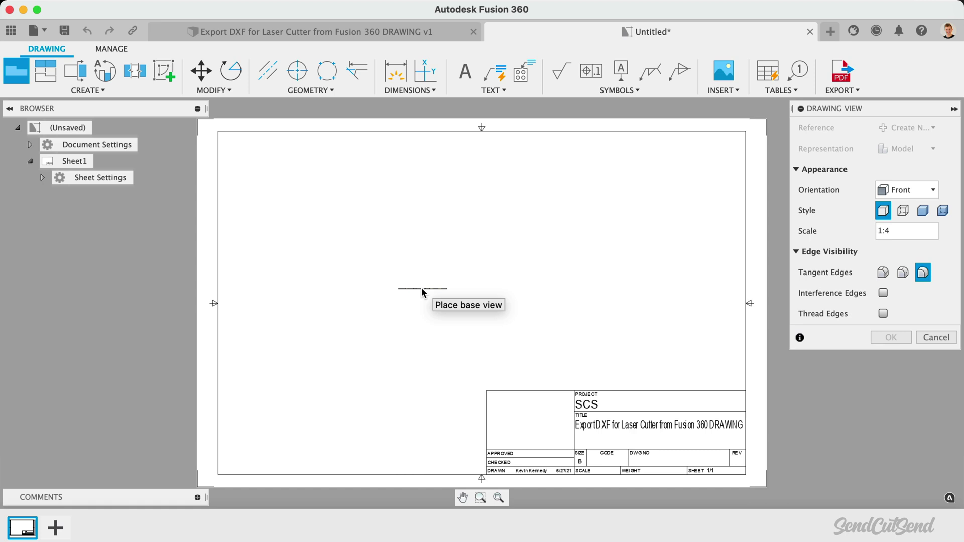
Step: Place the base front view of the stand parts and change its scale from 1:4 to 1:1
left_click(422, 291)
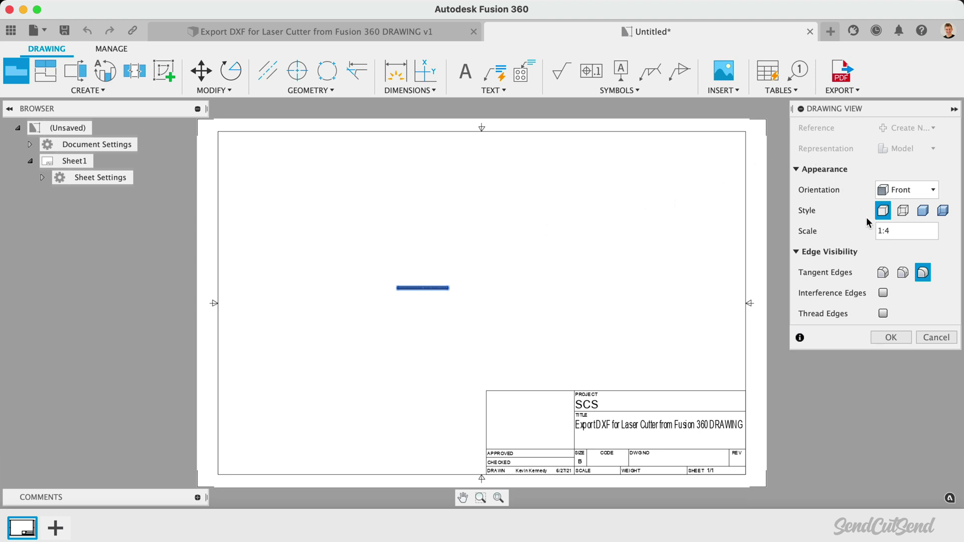
left_click(902, 231)
key("BackSpace")
type("1")
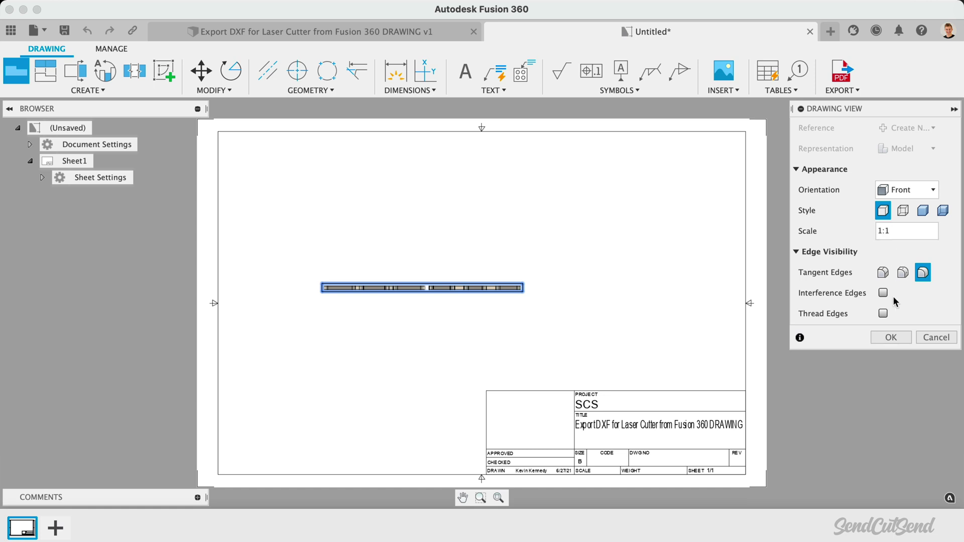
left_click(901, 340)
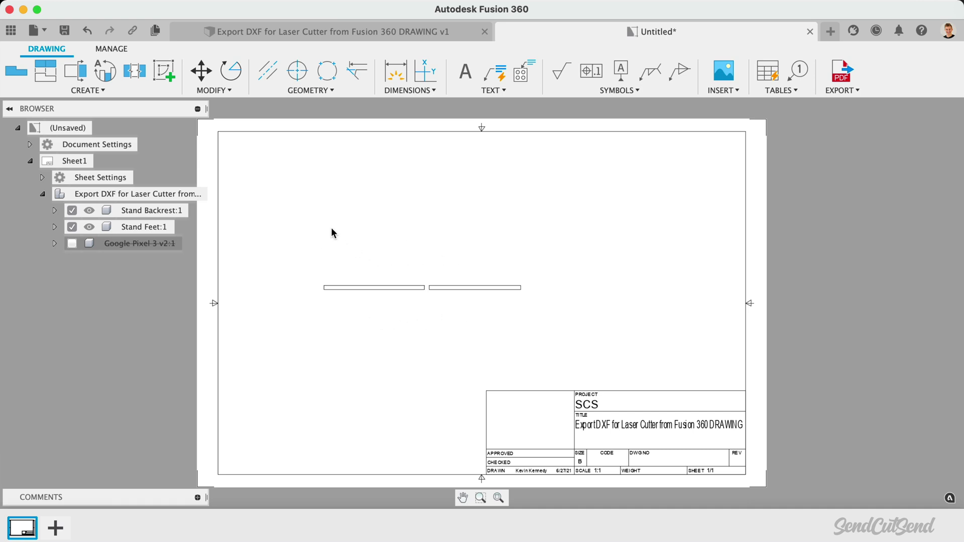
Step: Project a top-down view from the front view and place it above it
left_click(44, 75)
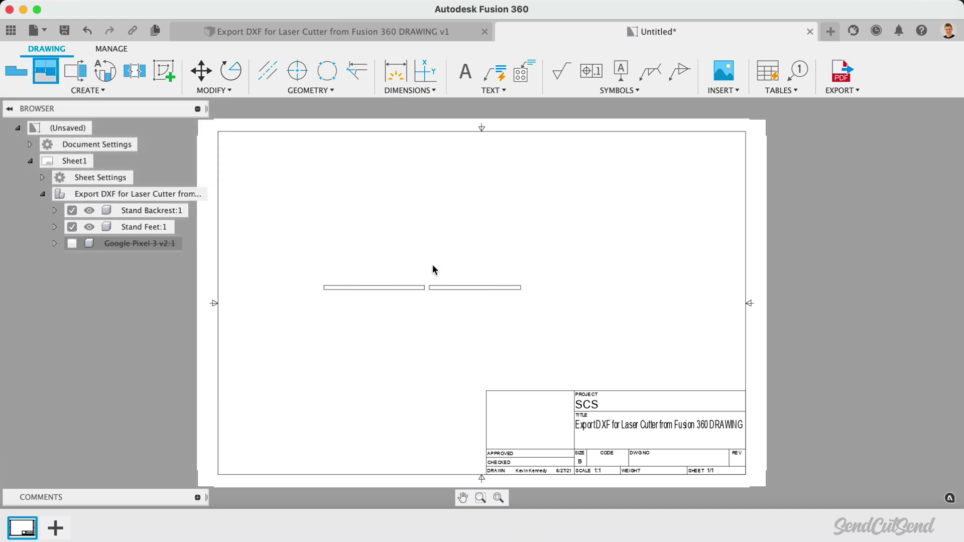
left_click(428, 283)
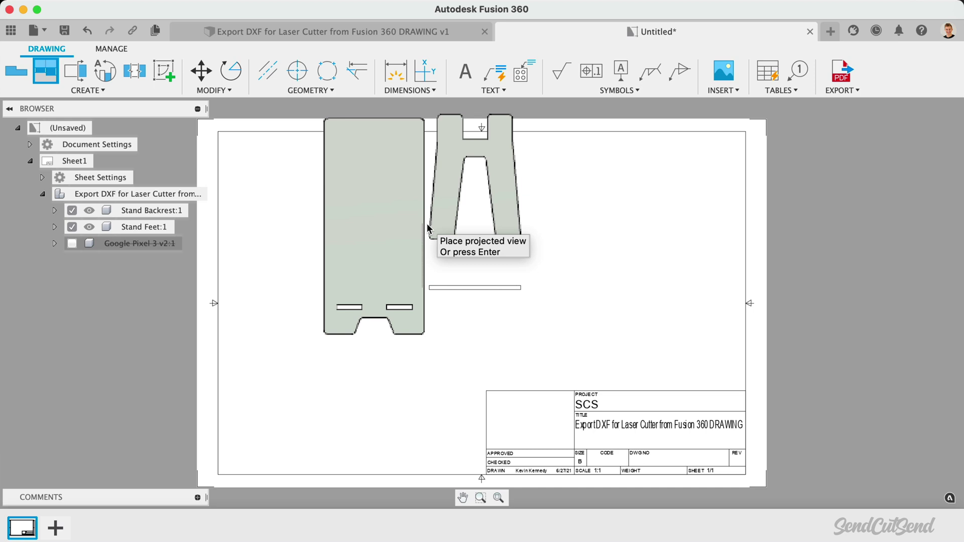
left_click(461, 243)
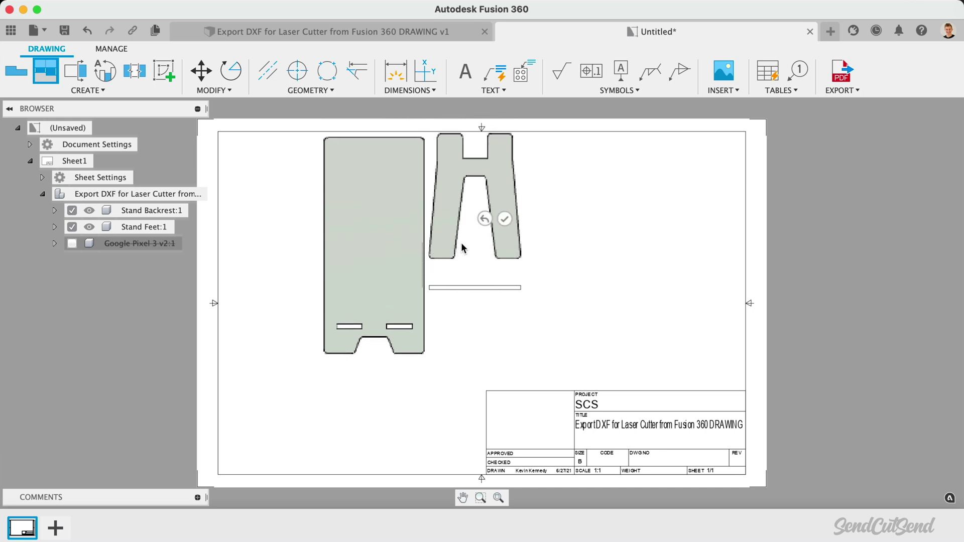
left_click(504, 219)
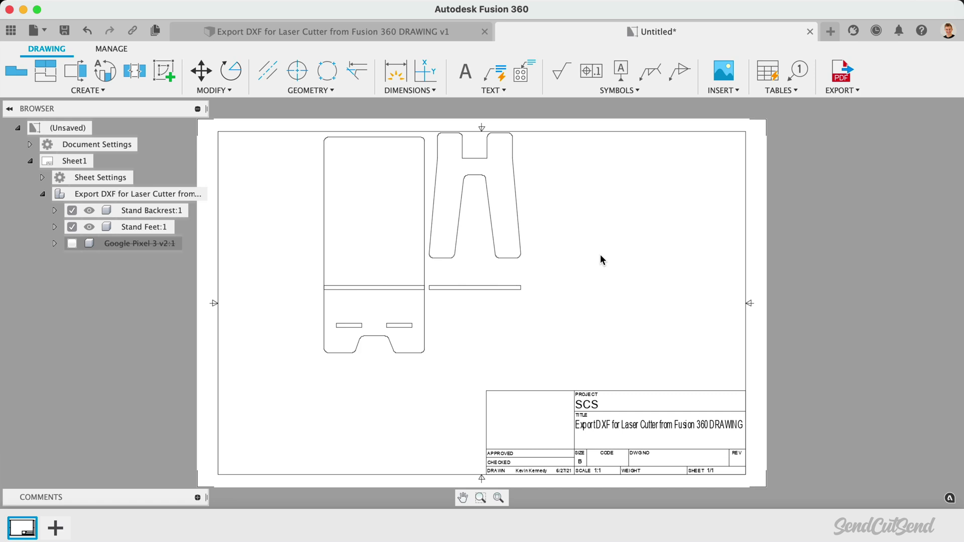
Step: Delete the title block and the sheet border
left_click(597, 402)
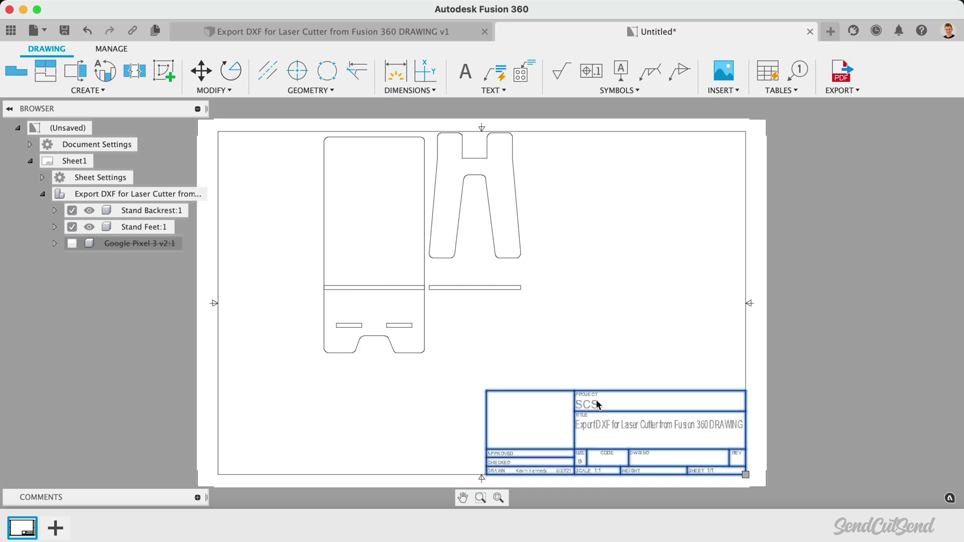
key("Delete")
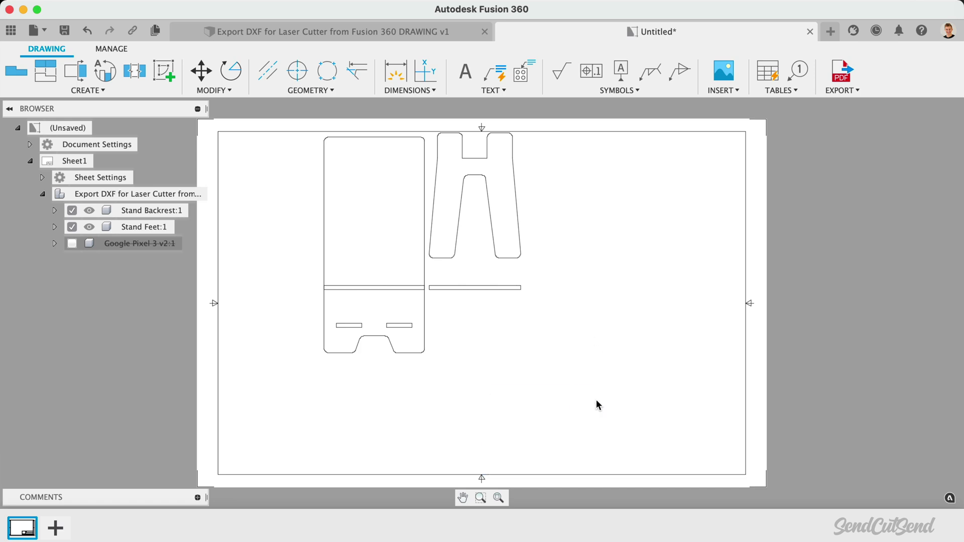
left_click(745, 365)
key("Delete")
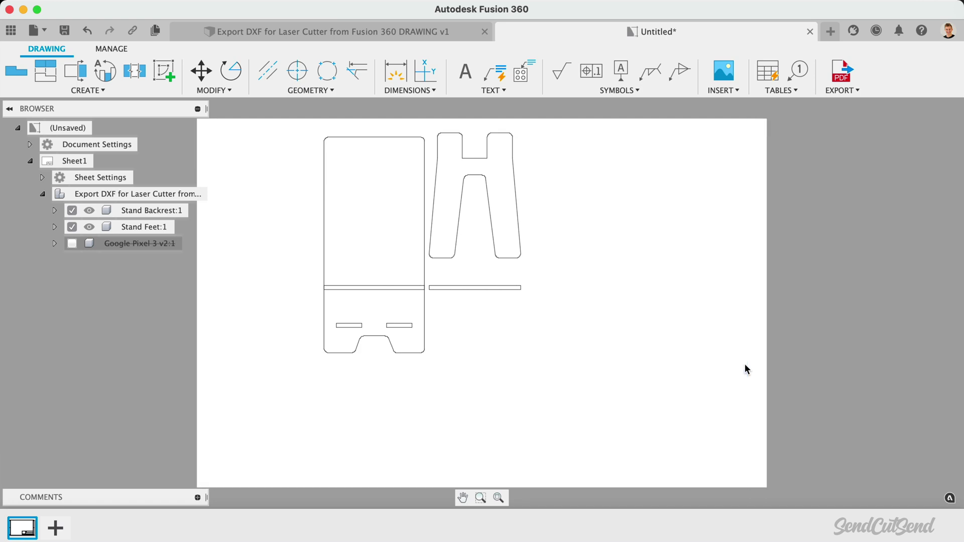
Step: Delete the edge-on front view and move the flat outlines view to the sheet middle
left_click(491, 291)
left_click_drag(423, 243, 416, 439)
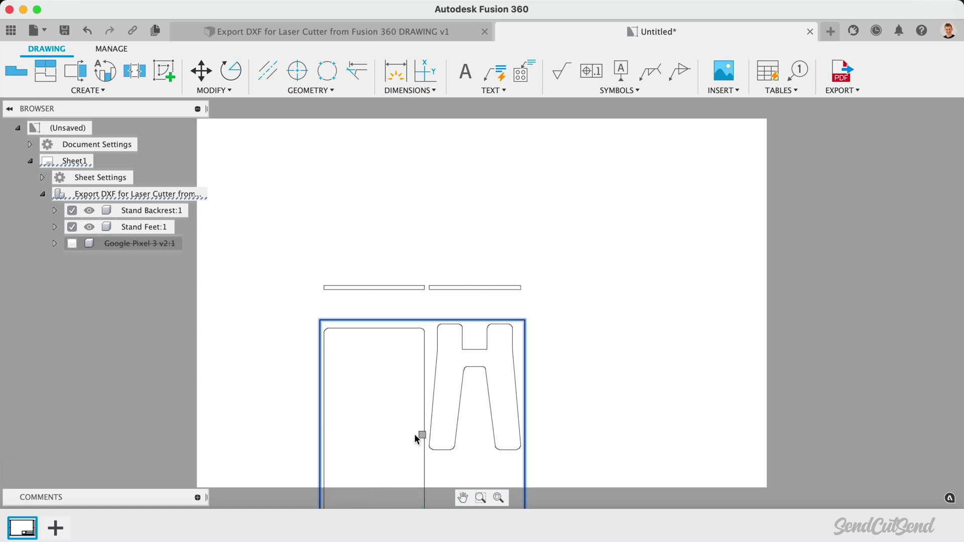
left_click(604, 345)
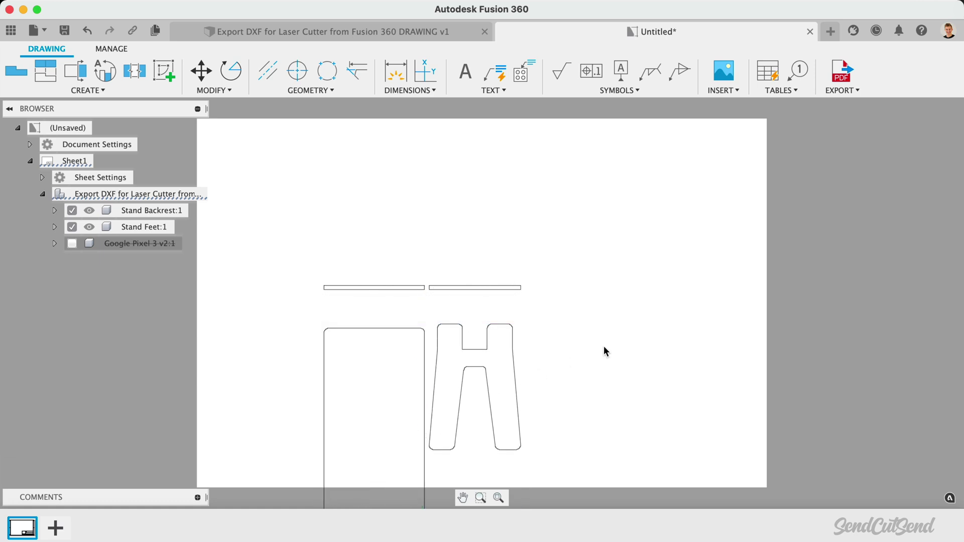
left_click(474, 290)
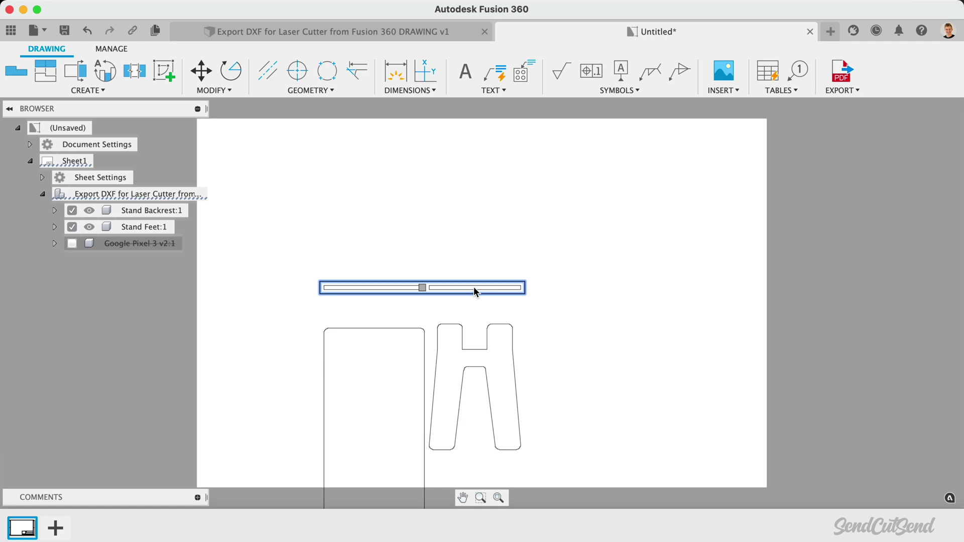
key("Delete")
left_click_drag(420, 412, 421, 280)
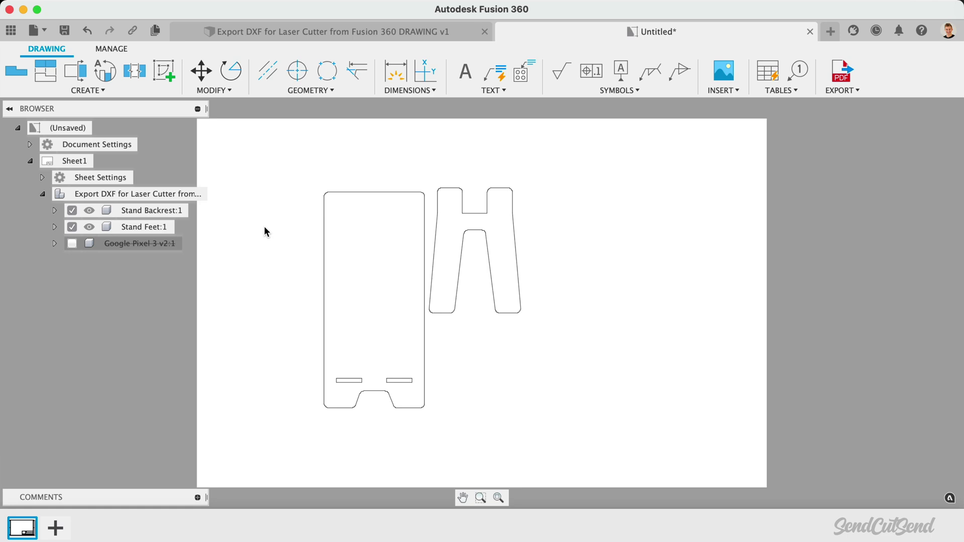
Step: Change the sheet size to A (8.5in x 11in) portrait
left_click(43, 178)
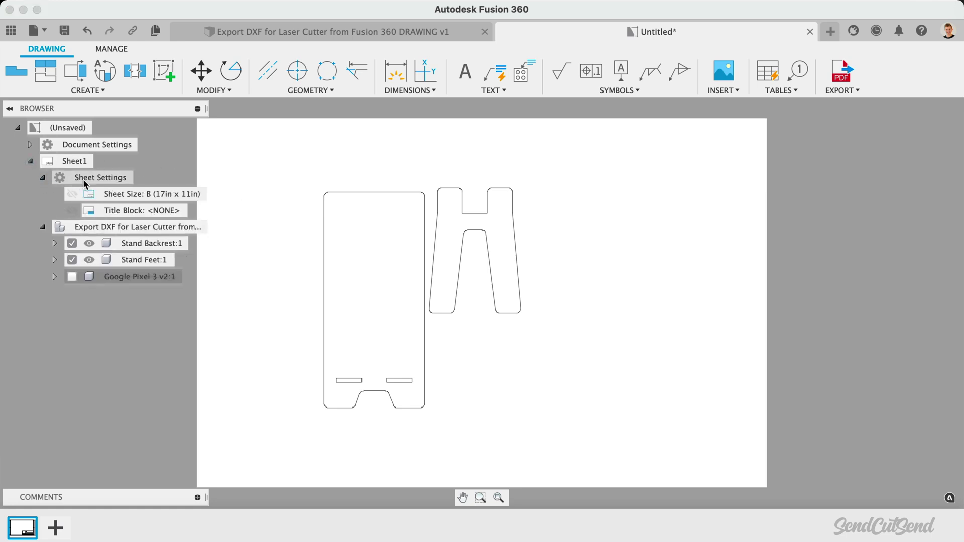
mouse_move(103, 192)
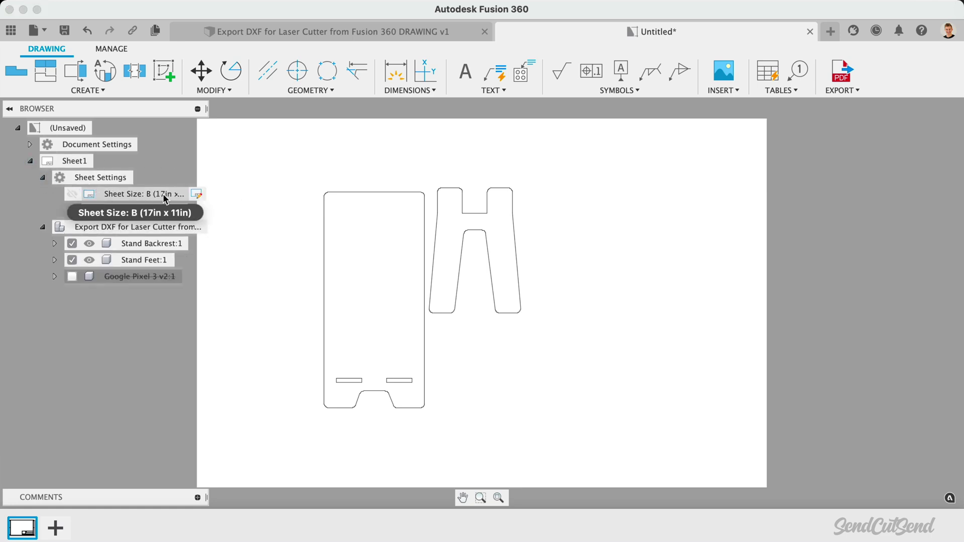
left_click(197, 194)
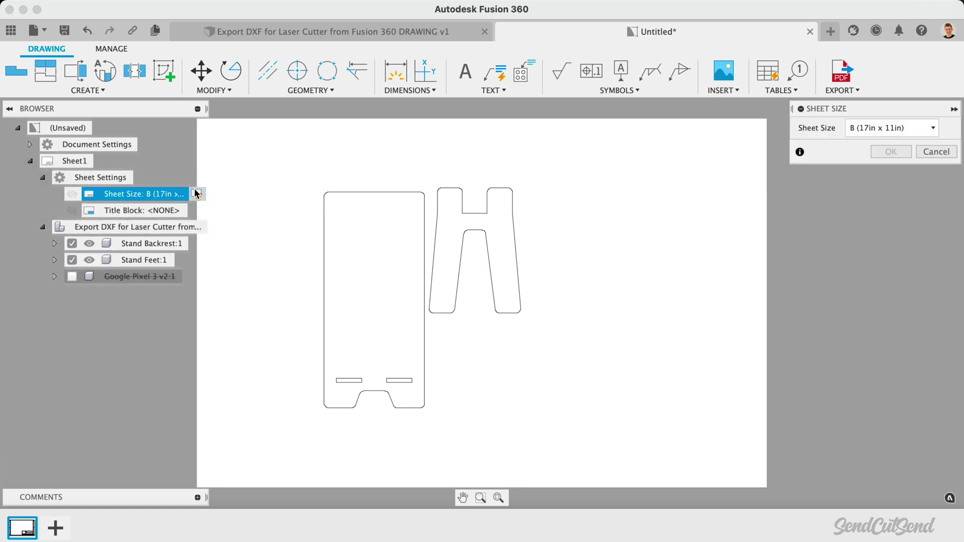
left_click(886, 127)
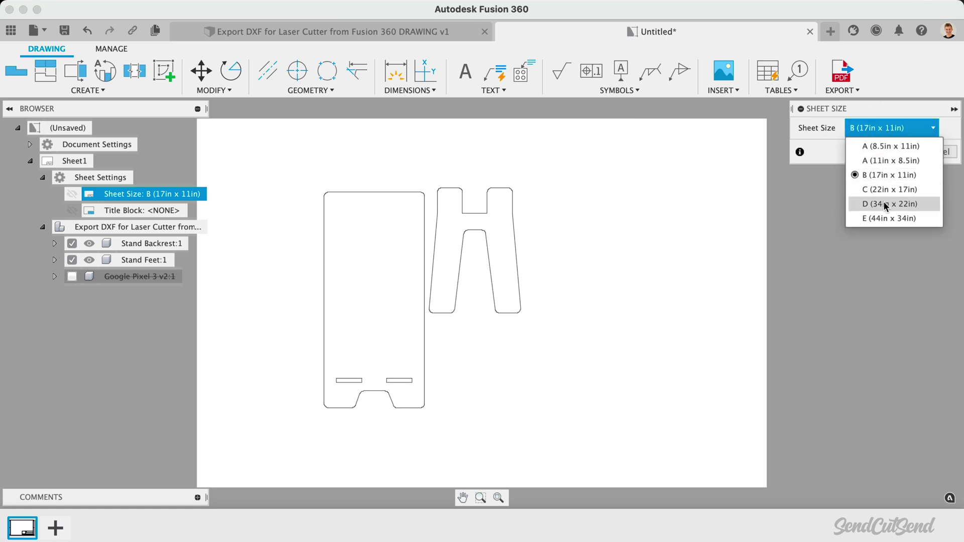
left_click(884, 146)
left_click(890, 151)
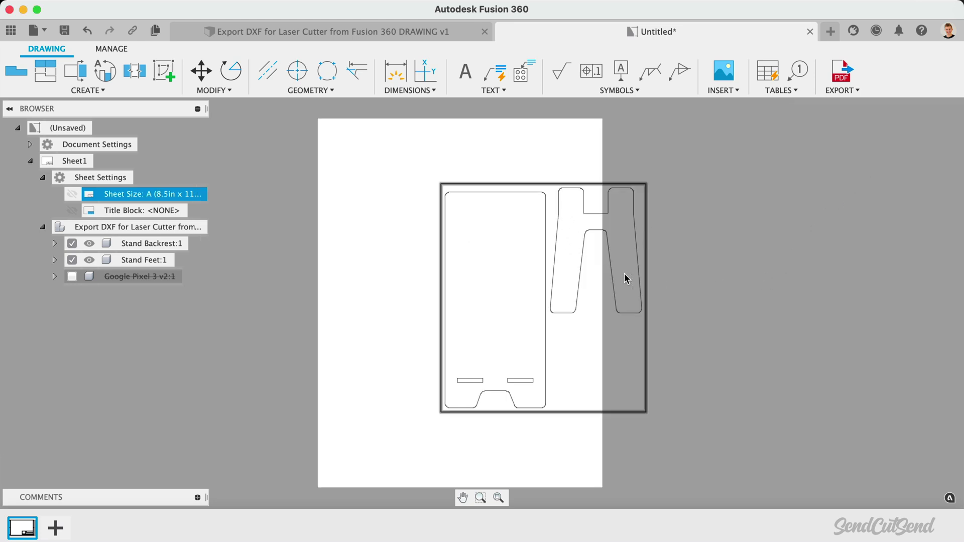
Step: Move the stand outlines view up and left so it fits on the new sheet
left_click(558, 275)
mouse_move(542, 299)
left_mouse_down()
mouse_move(446, 297)
mouse_move(458, 266)
mouse_move(460, 294)
left_mouse_up()
left_click(460, 294)
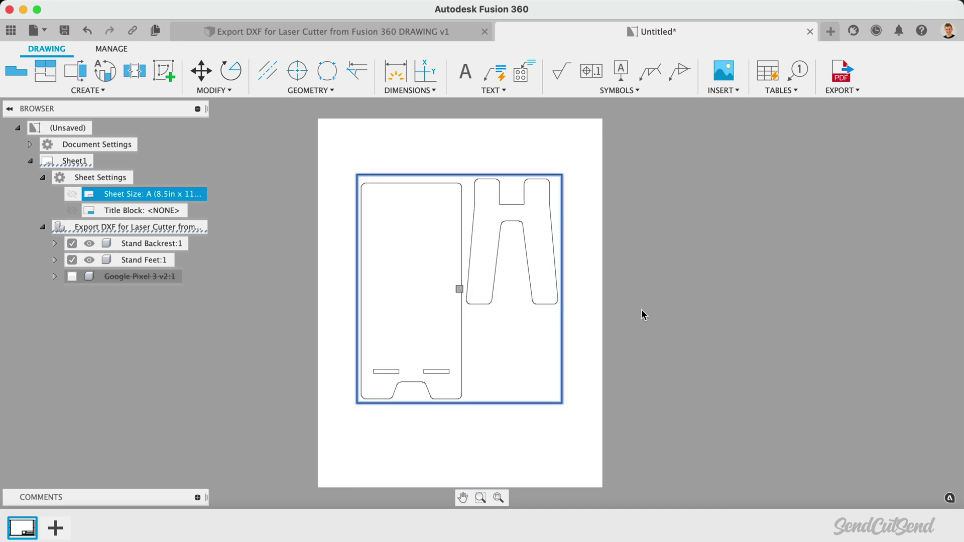
left_click(640, 310)
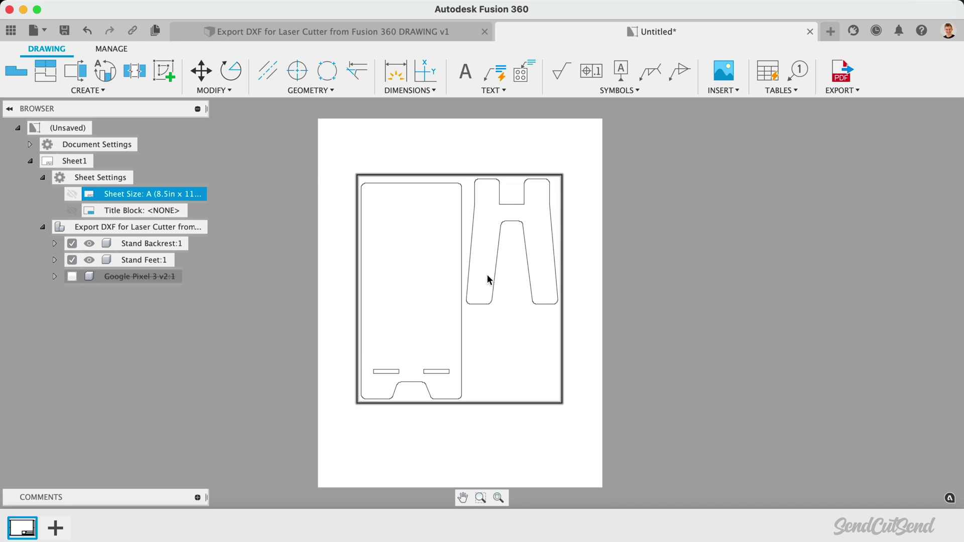
Step: Export the sheet as DXF named 'Phone Stand for Laser', replacing the existing file
left_click(837, 91)
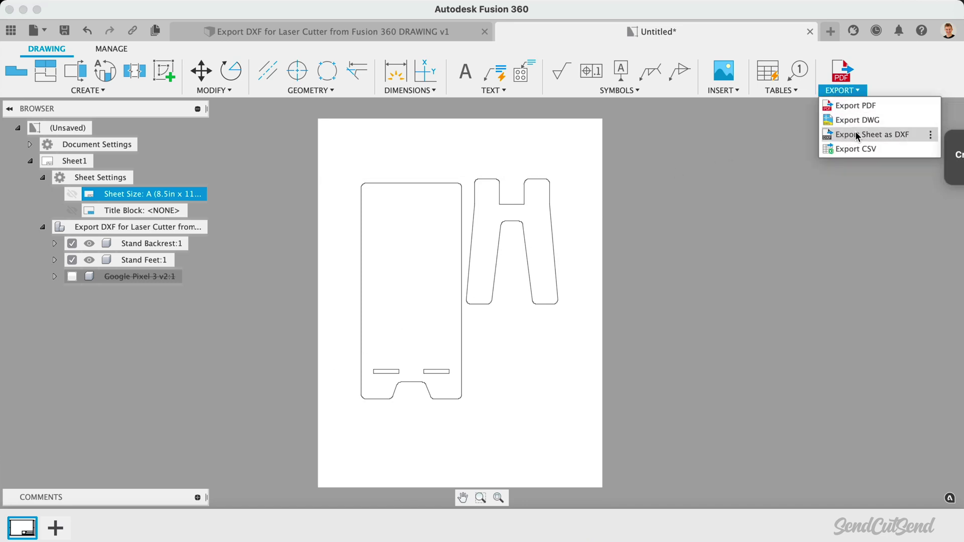
left_click(915, 134)
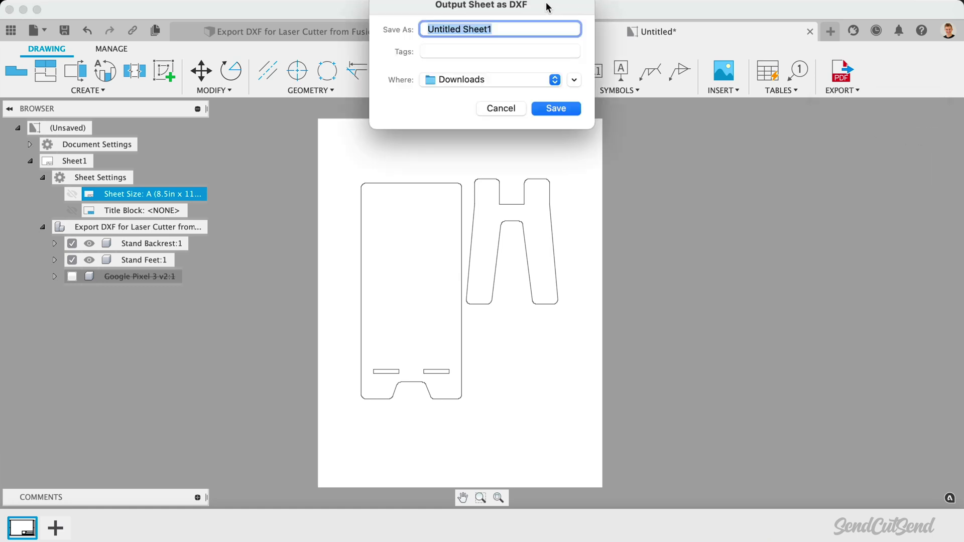
left_click_drag(547, 3, 545, 147)
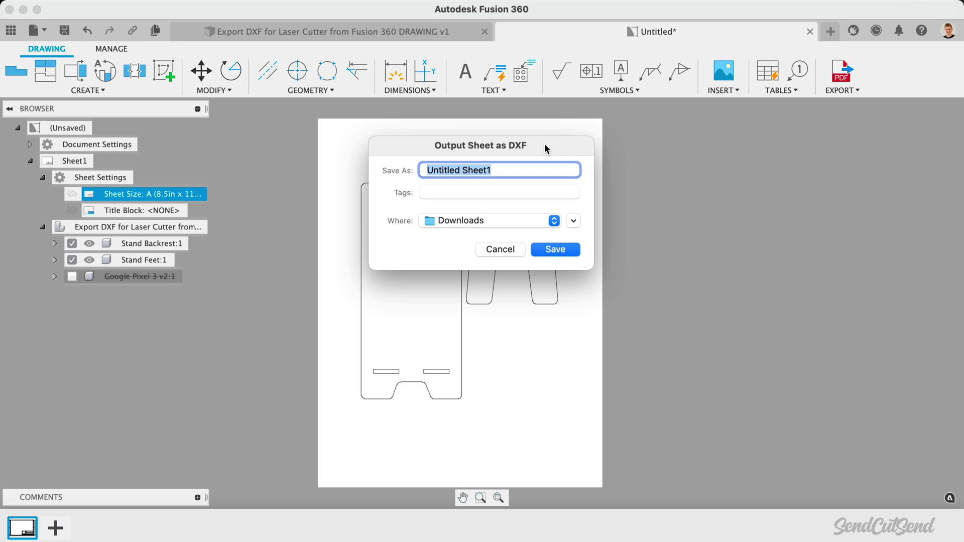
type("Phone St")
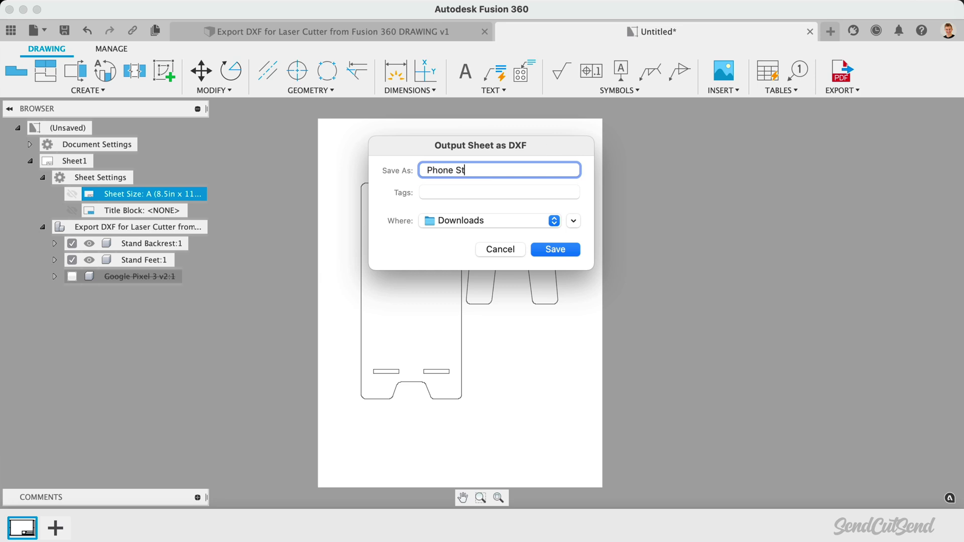
type("and for Laser")
left_click(557, 249)
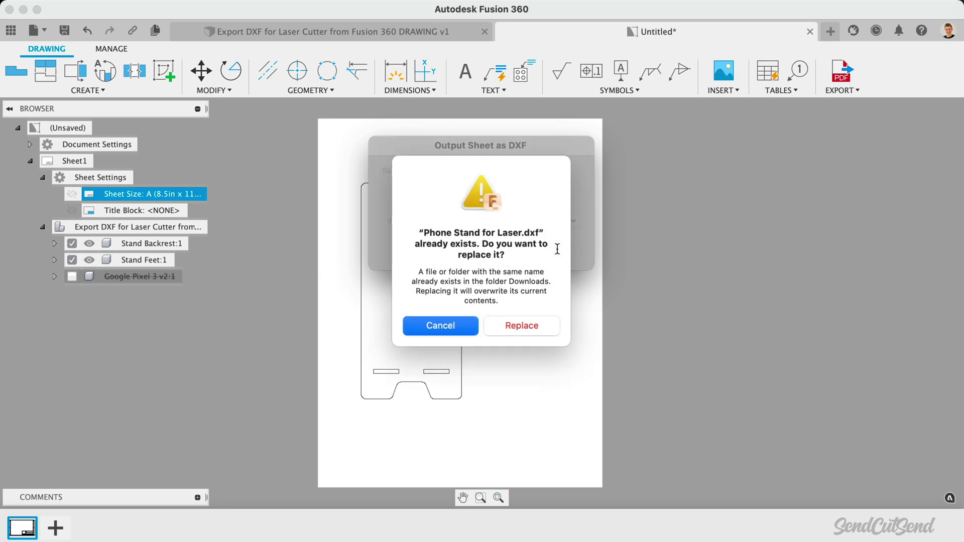
left_click(544, 324)
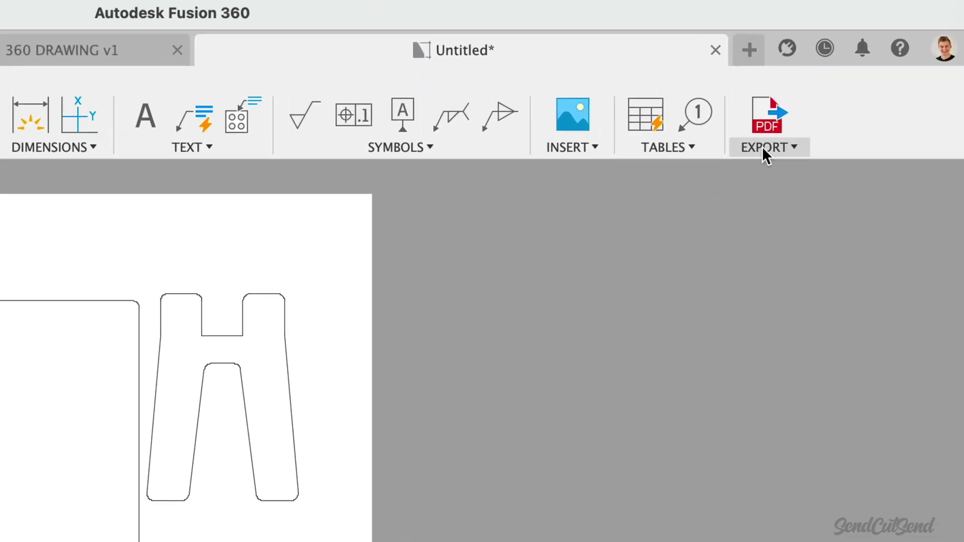
left_click(839, 90)
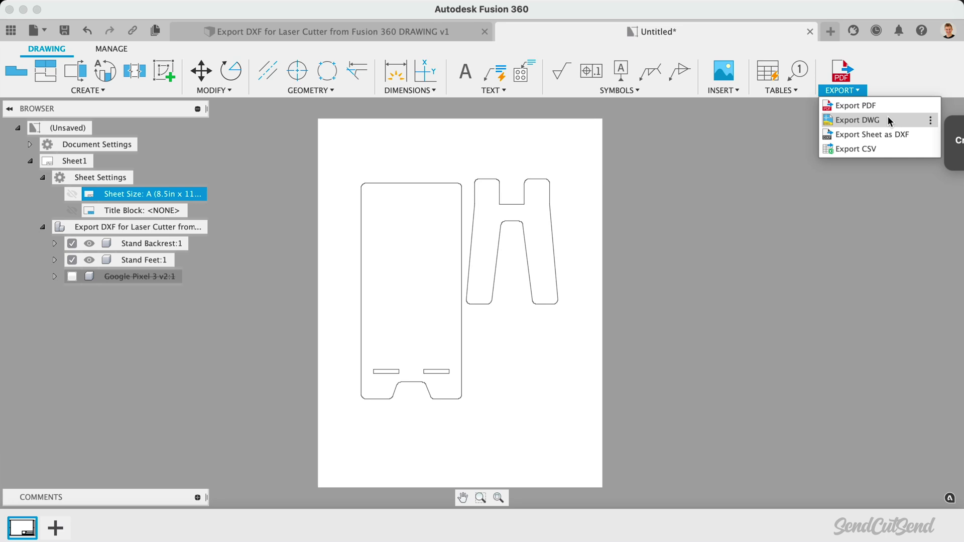
Step: Import the DXF with the unit set to Inches and a scale of 1 unit per inch
left_click(888, 119)
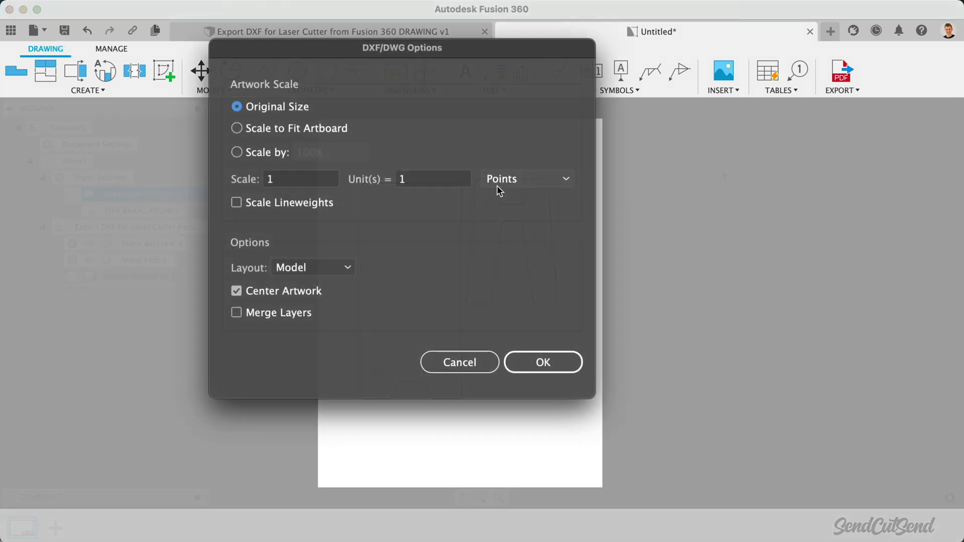
left_click(500, 190)
left_click(504, 233)
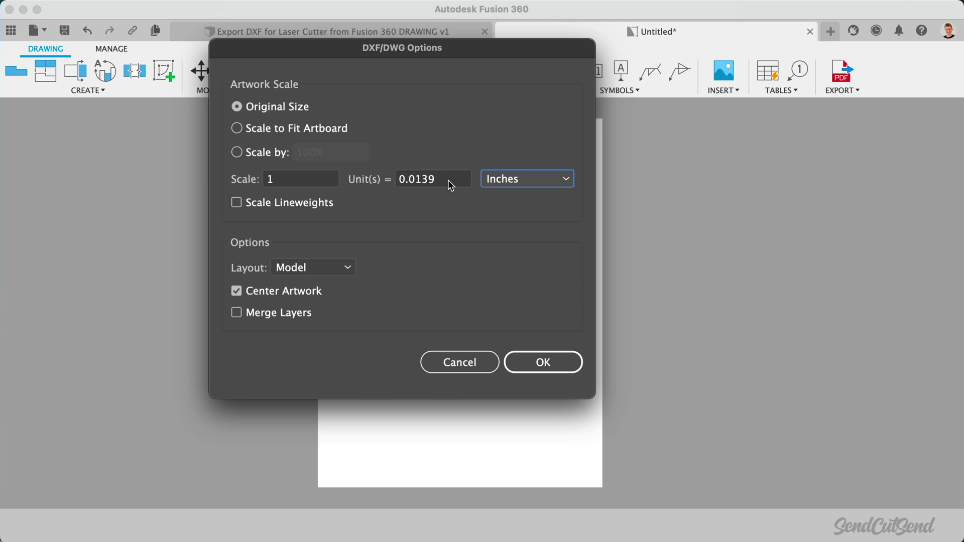
left_click_drag(448, 181, 392, 185)
type("1")
left_click(560, 364)
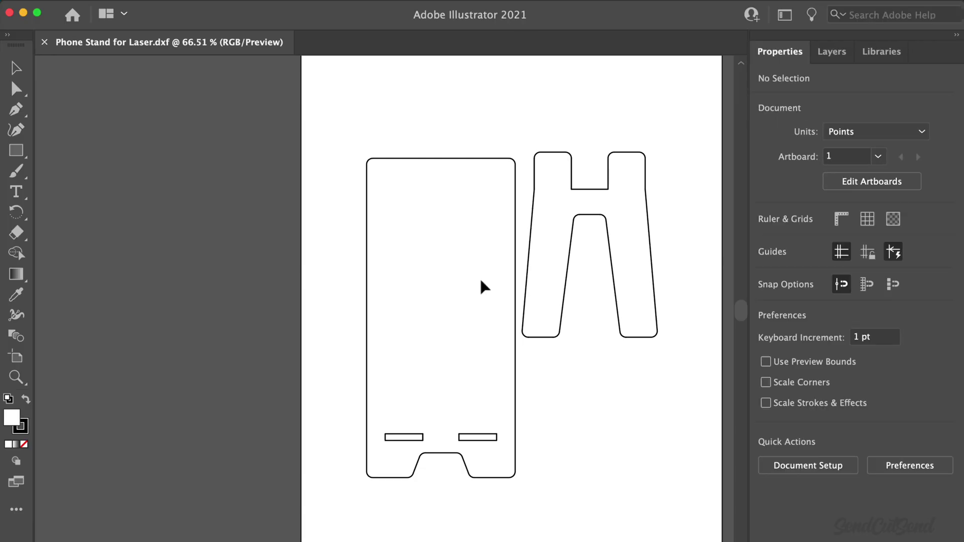
scroll(482, 287, "up", 3, "alt")
scroll(483, 287, "right", 2)
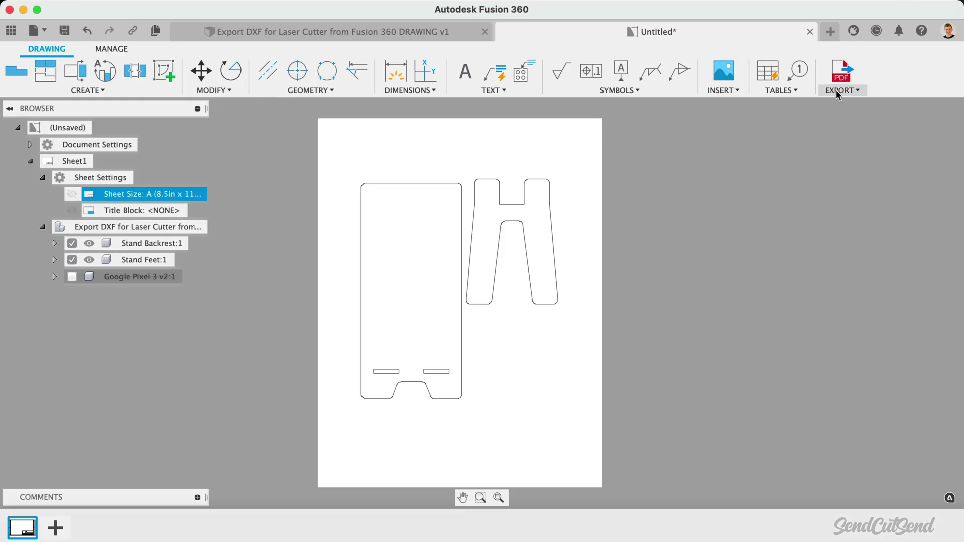
Step: Start a Sheet as DXF export and bring its save dialog into view
left_click(838, 91)
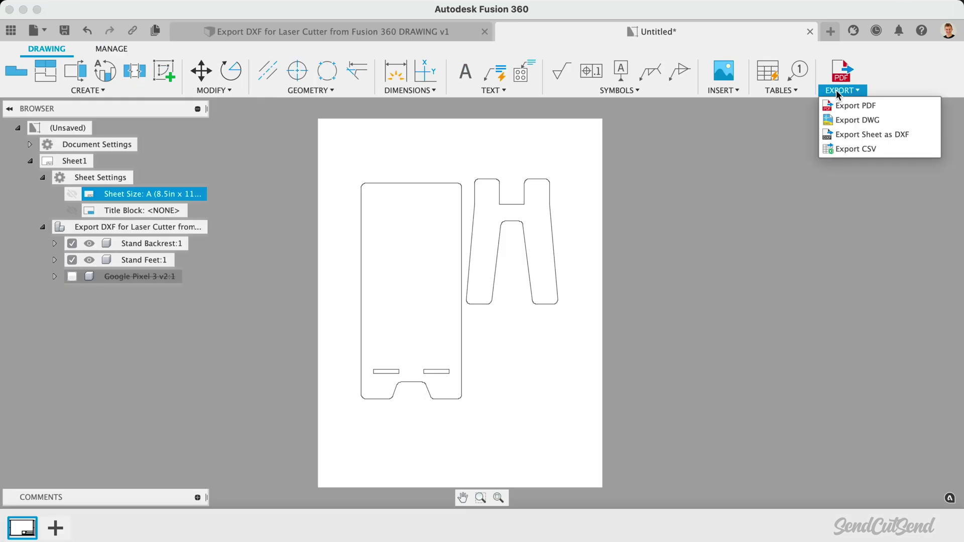
left_click(915, 133)
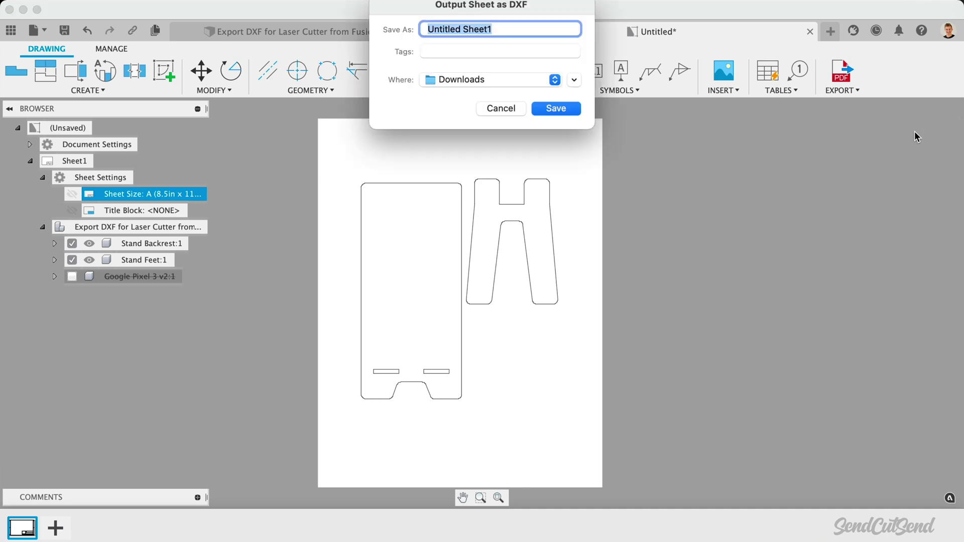
left_click_drag(547, 6, 545, 147)
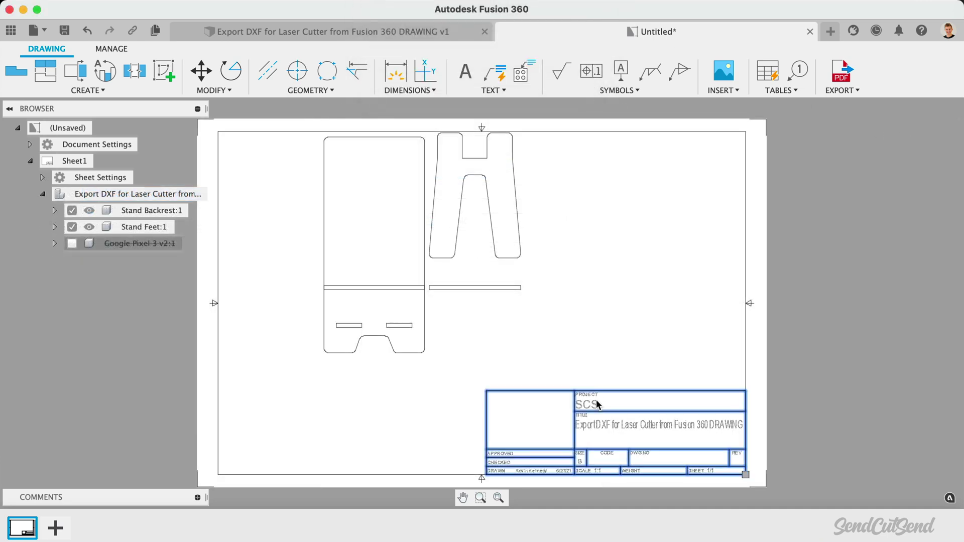
Step: Delete the title block and the sheet border frame
key("Delete")
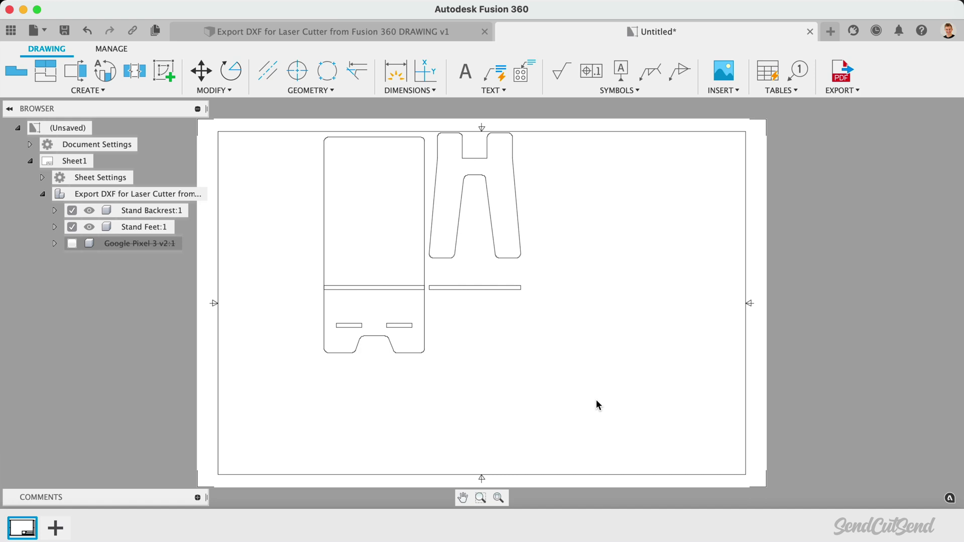
left_click(745, 368)
key("Delete")
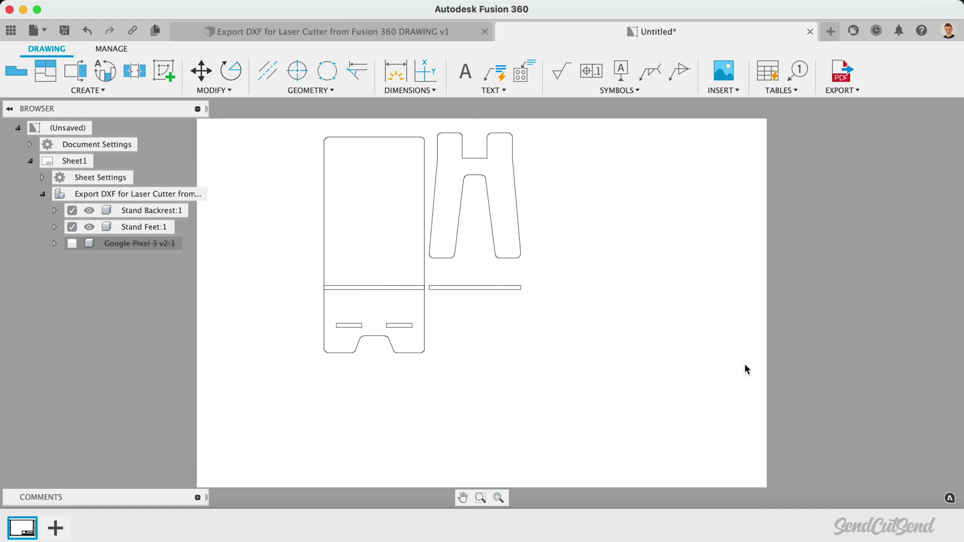